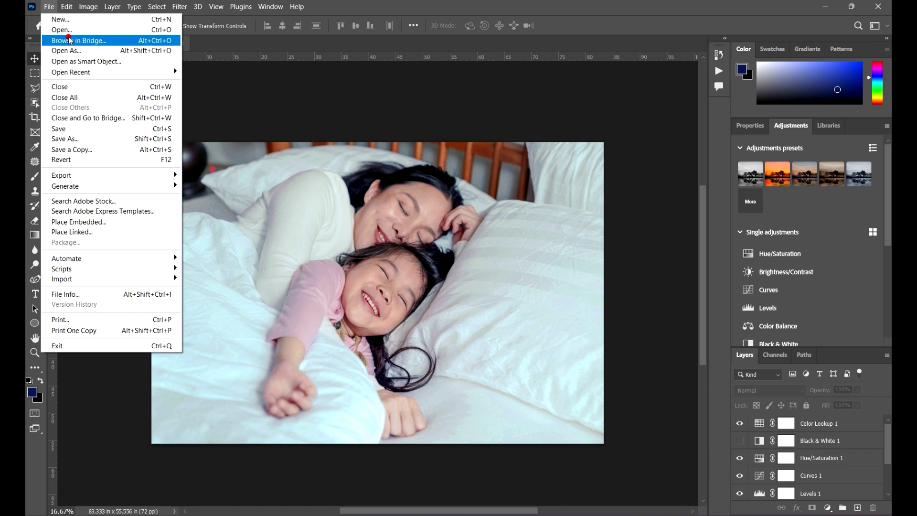
# Step: Open the Color Correction 5 image from the Project Files 2 folder
pyautogui.click(65, 29)
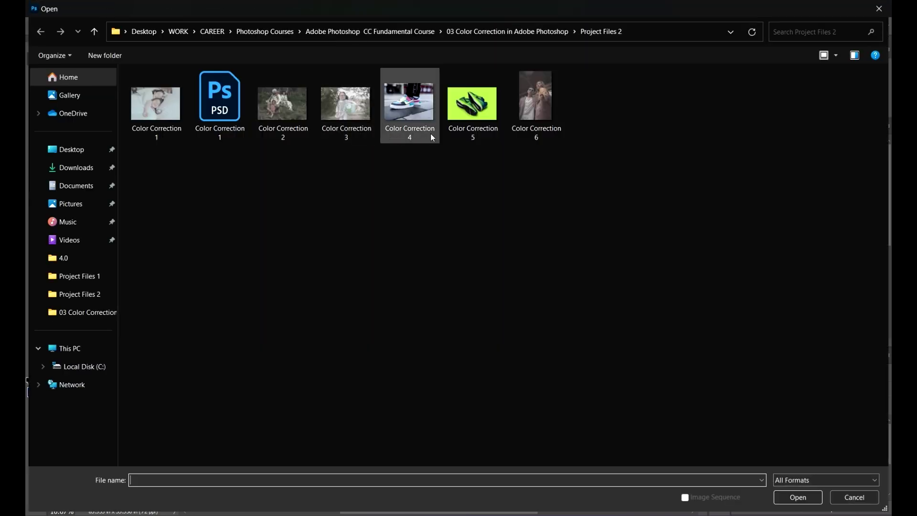
pyautogui.click(471, 125)
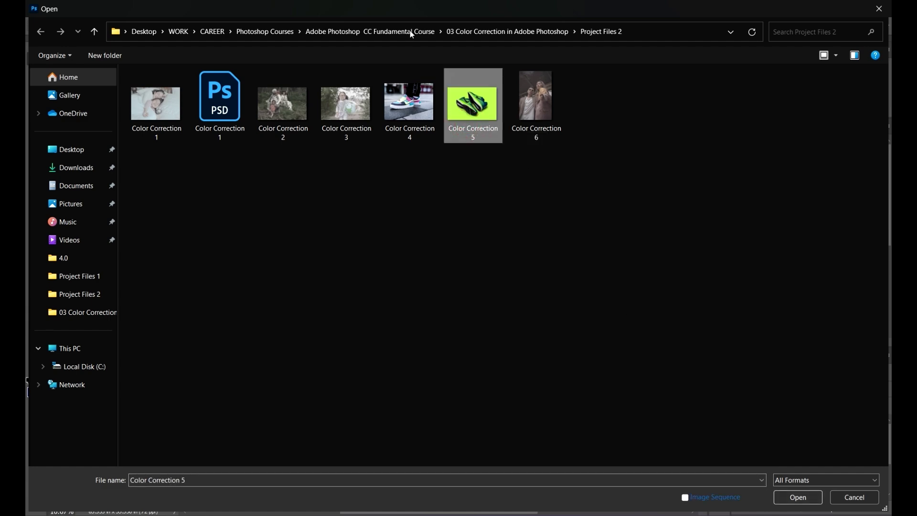
pyautogui.click(814, 498)
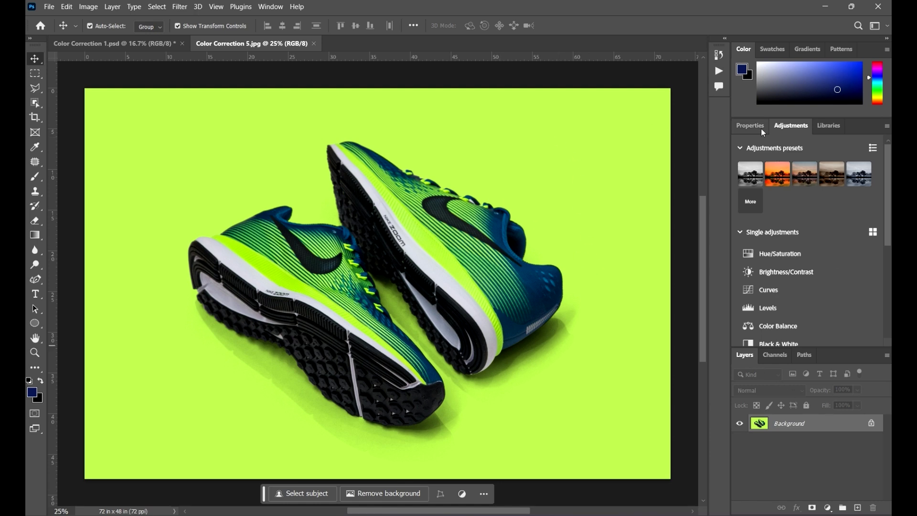
# Step: Start a Replace Color adjustment and sample the lime-green backdrop as the selection color to replace
pyautogui.scroll(-4, 817, 276)
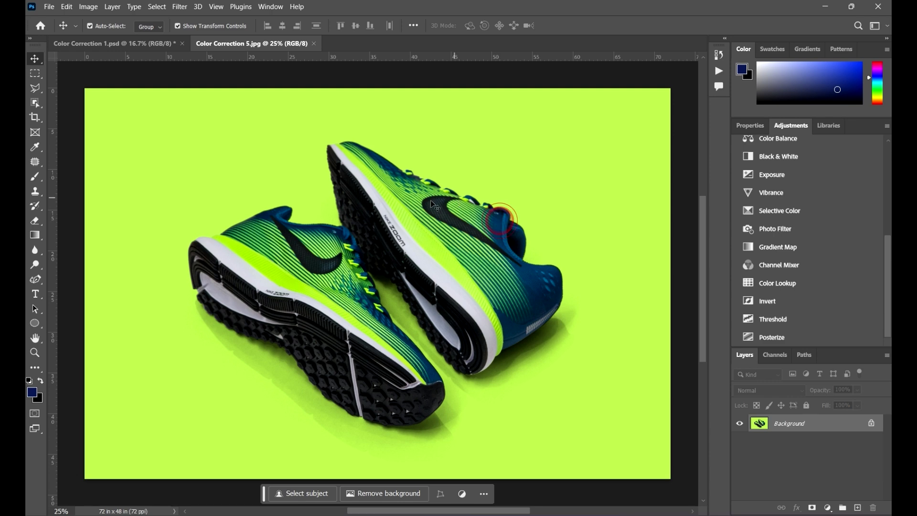
pyautogui.click(87, 5)
pyautogui.click(86, 6)
pyautogui.click(87, 6)
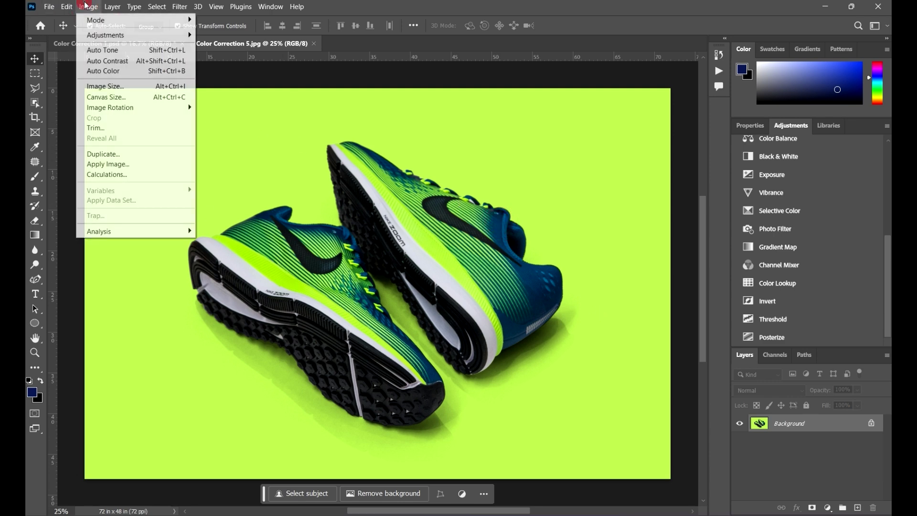
pyautogui.moveTo(113, 37)
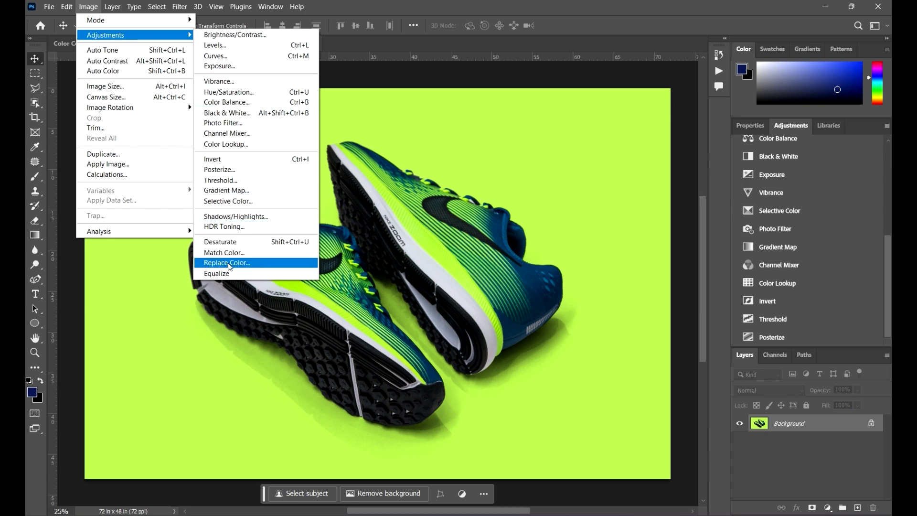
pyautogui.click(249, 263)
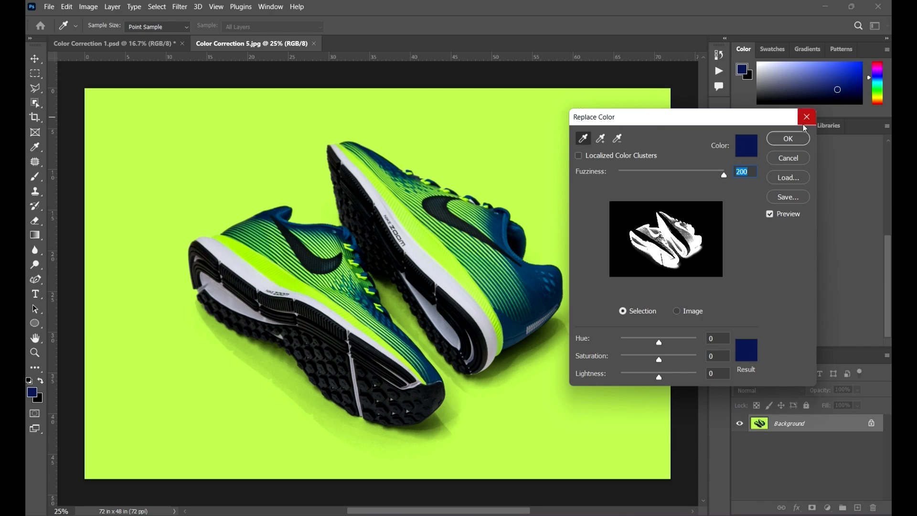
pyautogui.moveTo(702, 117); pyautogui.dragTo(715, 77)
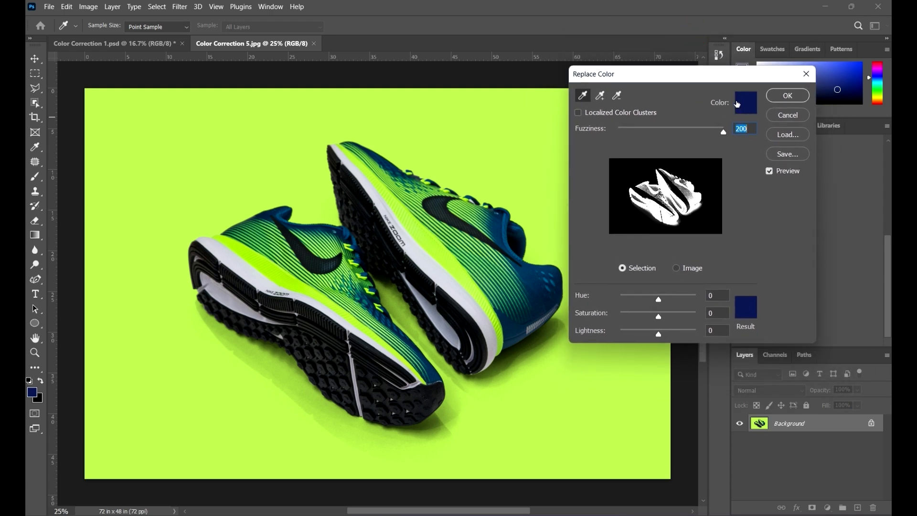
pyautogui.click(741, 106)
pyautogui.moveTo(712, 167)
pyautogui.mouseDown()
pyautogui.moveTo(752, 160)
pyautogui.moveTo(704, 179)
pyautogui.mouseUp()
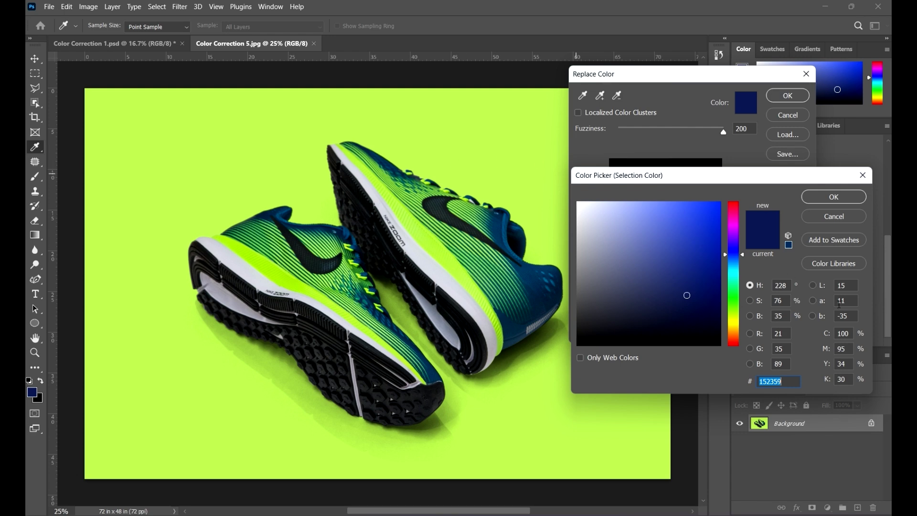
pyautogui.click(471, 131)
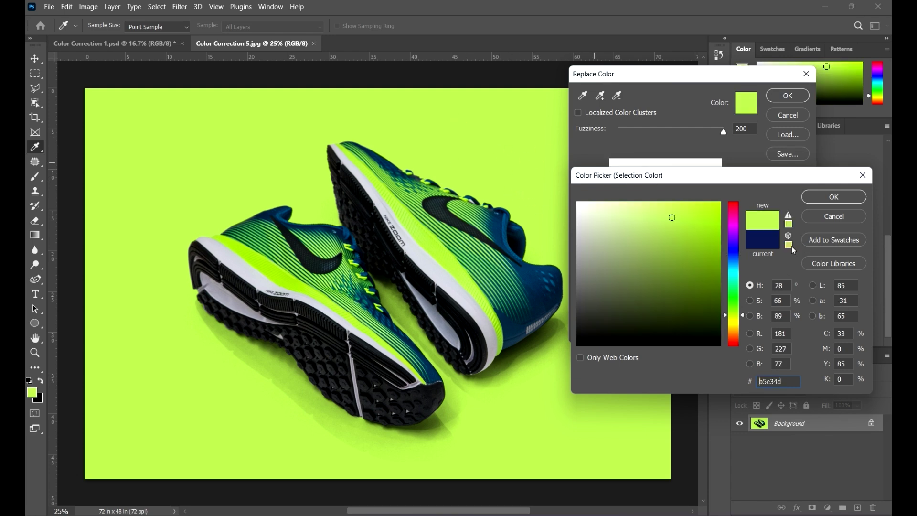
pyautogui.click(492, 167)
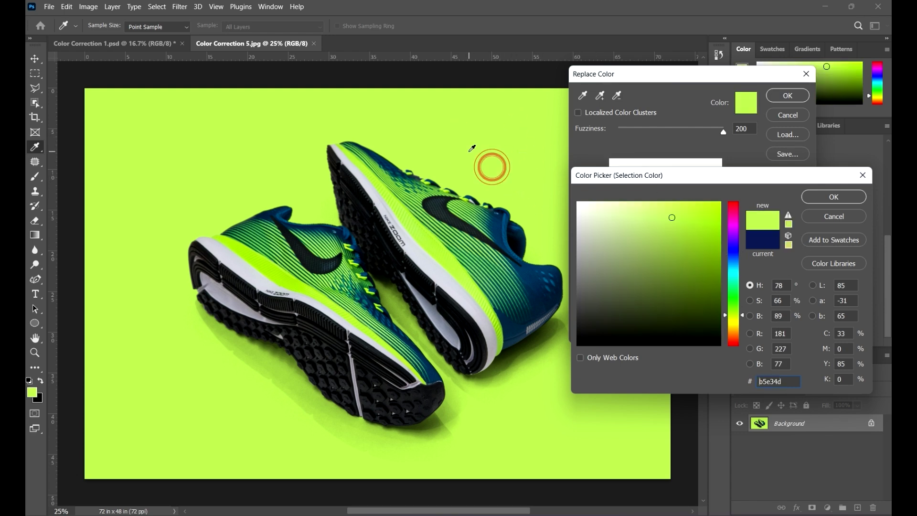
pyautogui.click(468, 151)
pyautogui.click(498, 159)
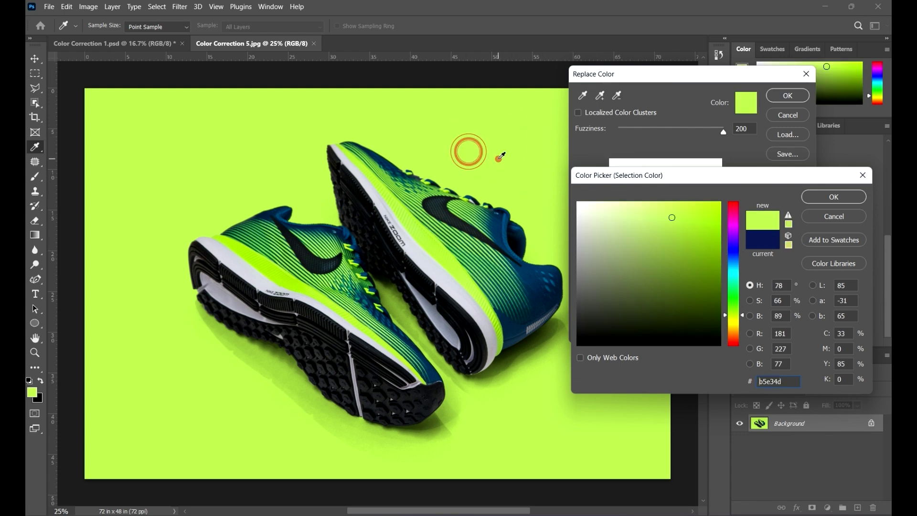
pyautogui.click(836, 198)
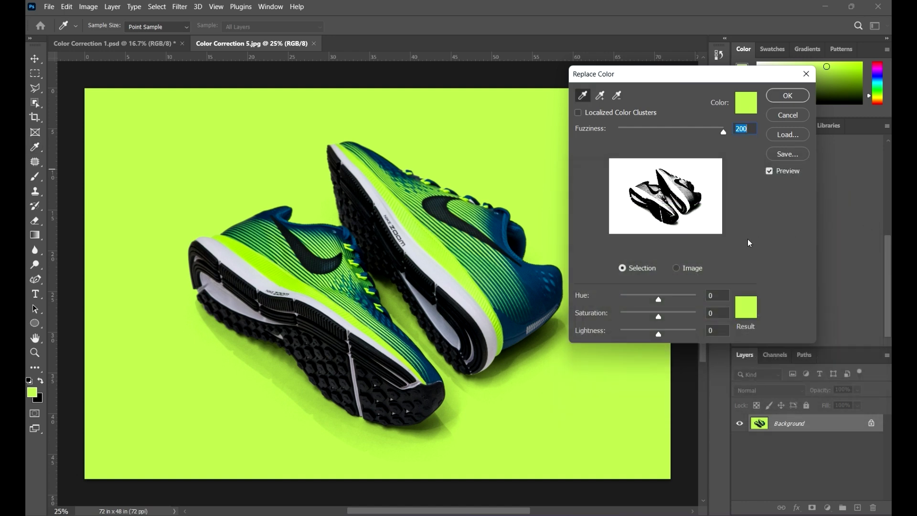
# Step: Try several red shades as the result color for the backdrop, ending on bright red f44242
pyautogui.click(749, 311)
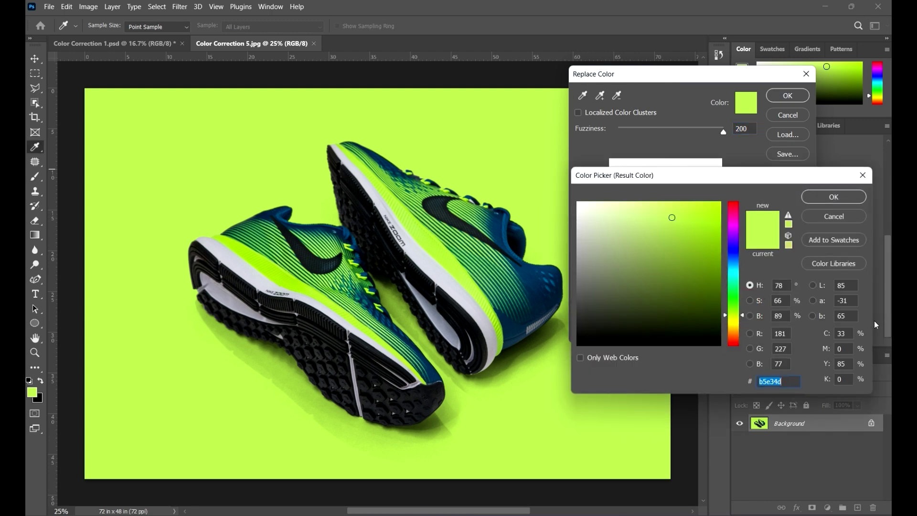
pyautogui.moveTo(717, 175); pyautogui.dragTo(718, 212)
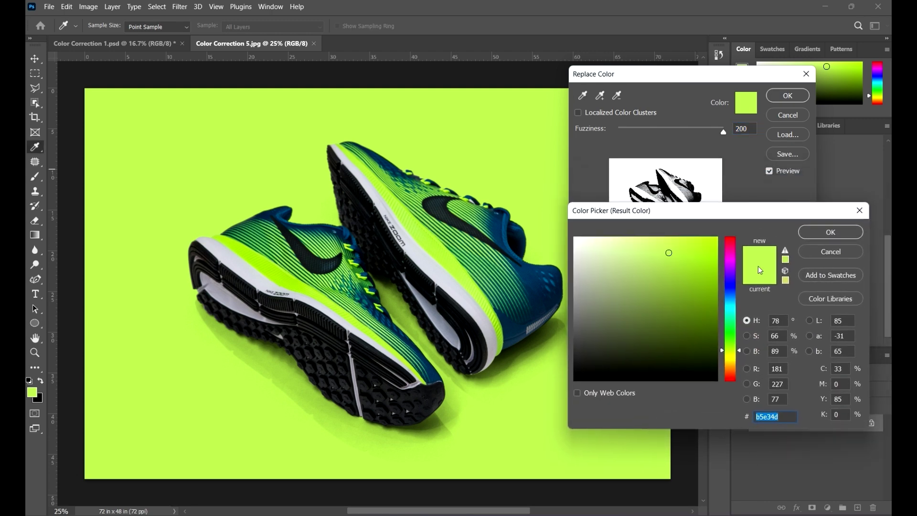
pyautogui.click(740, 239)
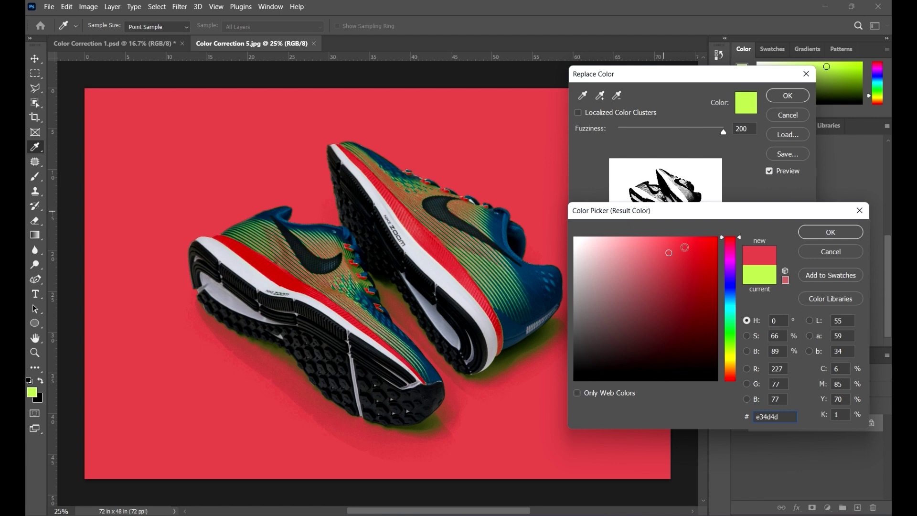
pyautogui.moveTo(685, 247)
pyautogui.mouseDown()
pyautogui.moveTo(706, 234)
pyautogui.moveTo(704, 259)
pyautogui.moveTo(694, 250)
pyautogui.moveTo(692, 260)
pyautogui.mouseUp()
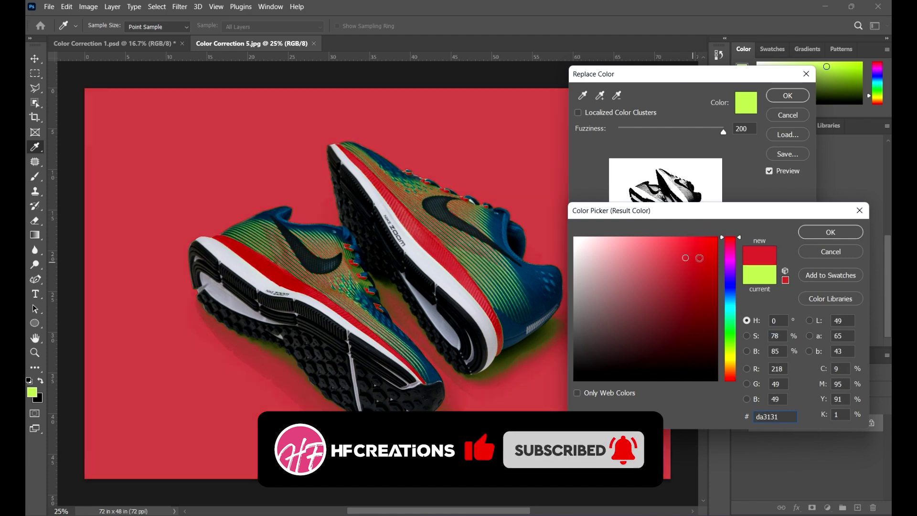
pyautogui.click(700, 268)
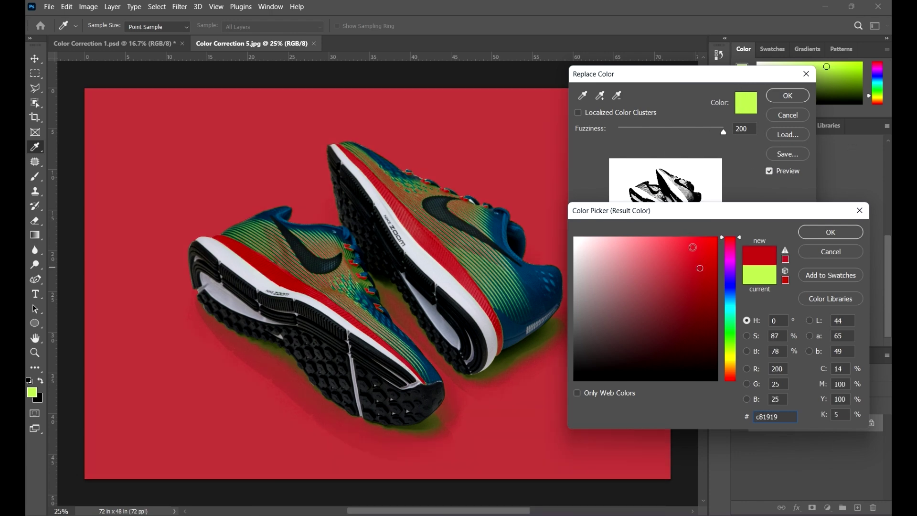
pyautogui.click(688, 244)
pyautogui.moveTo(692, 246); pyautogui.dragTo(679, 242)
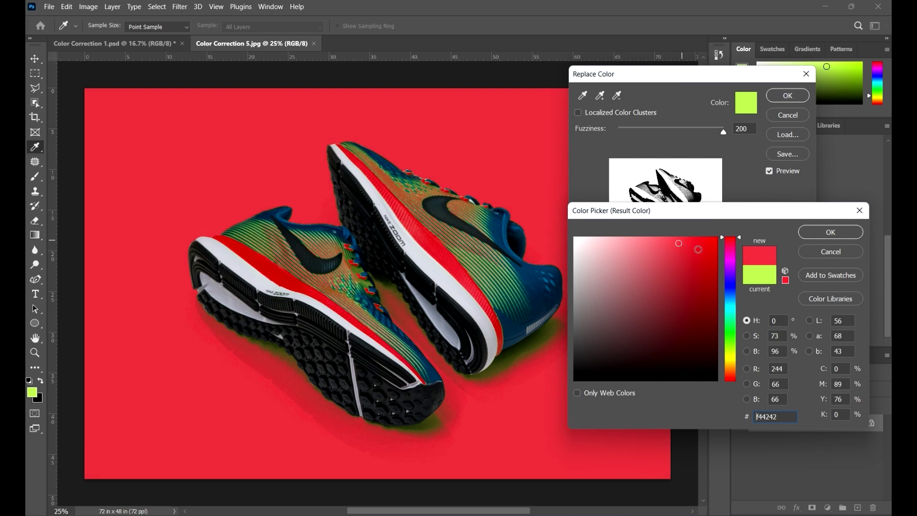
# Step: Try bright green, violet-blue and cyan as the result color, ending on cyan 39dbea
pyautogui.click(734, 336)
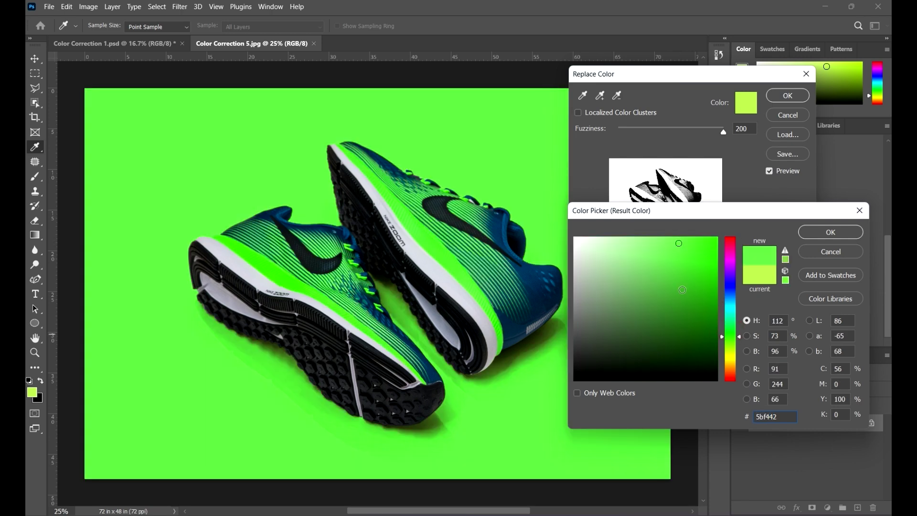
pyautogui.moveTo(682, 285); pyautogui.dragTo(695, 246)
pyautogui.click(722, 281)
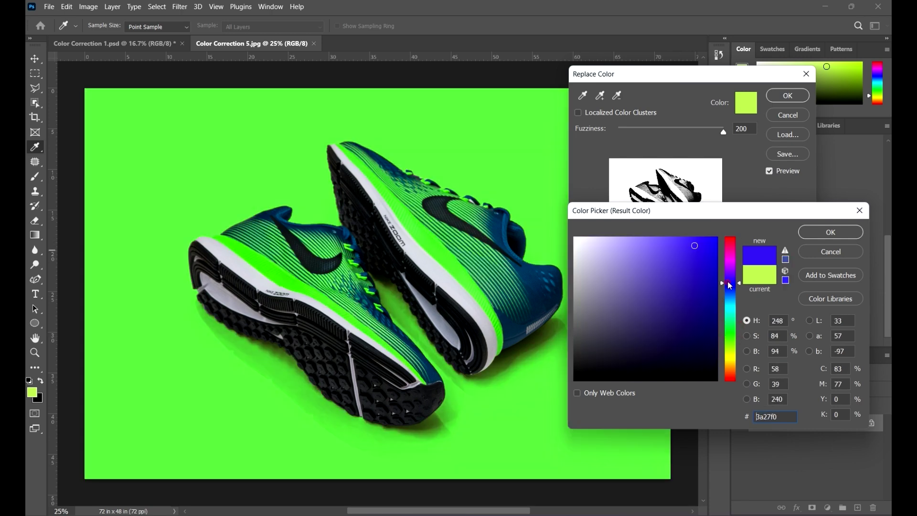
pyautogui.click(703, 242)
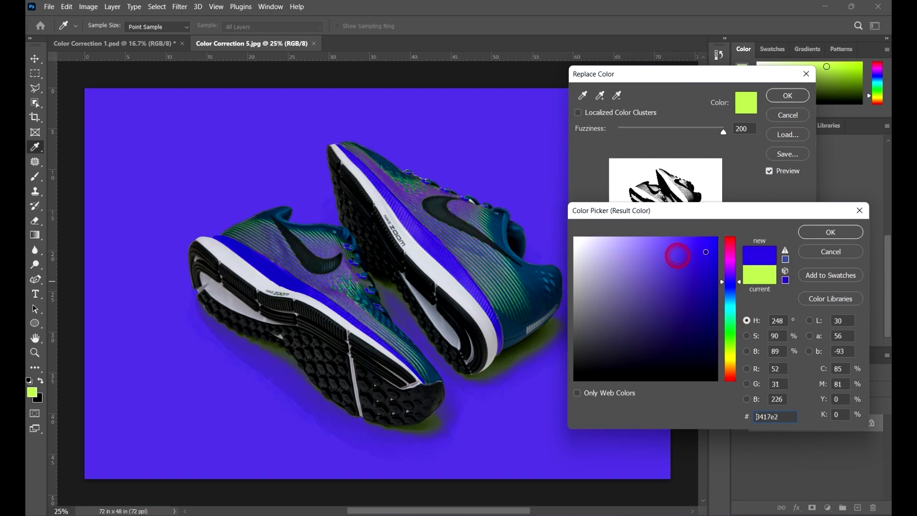
pyautogui.click(644, 247)
pyautogui.click(724, 307)
pyautogui.click(682, 248)
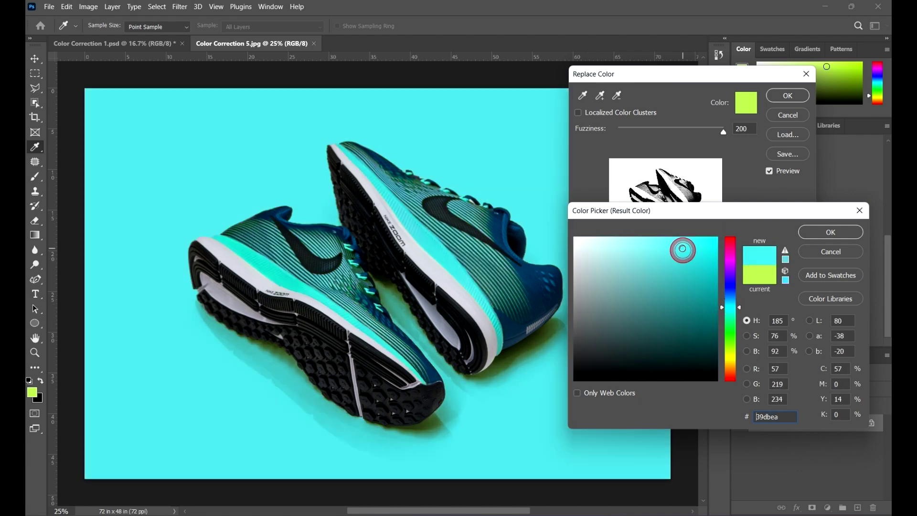
# Step: Try green shades, then accept turquoise 1affd7 as the result color
pyautogui.moveTo(729, 314); pyautogui.dragTo(738, 320)
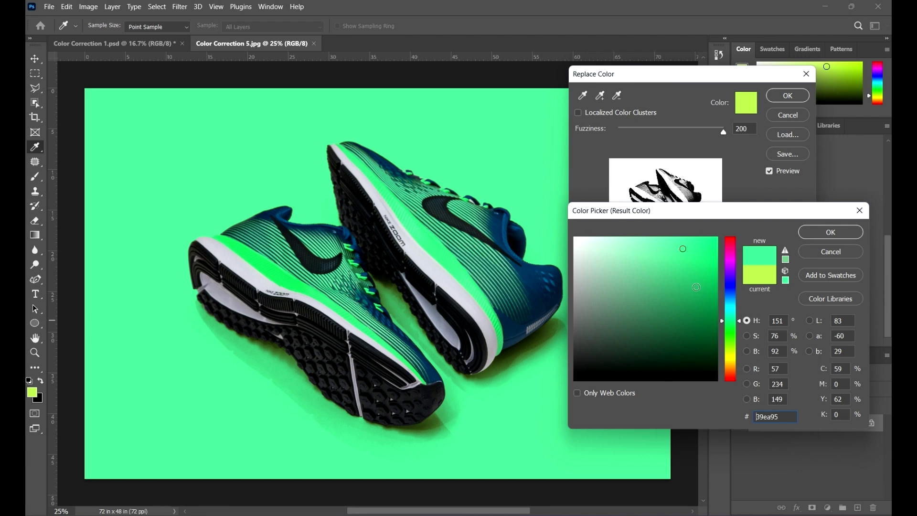
pyautogui.click(697, 244)
pyautogui.moveTo(697, 244); pyautogui.dragTo(715, 219)
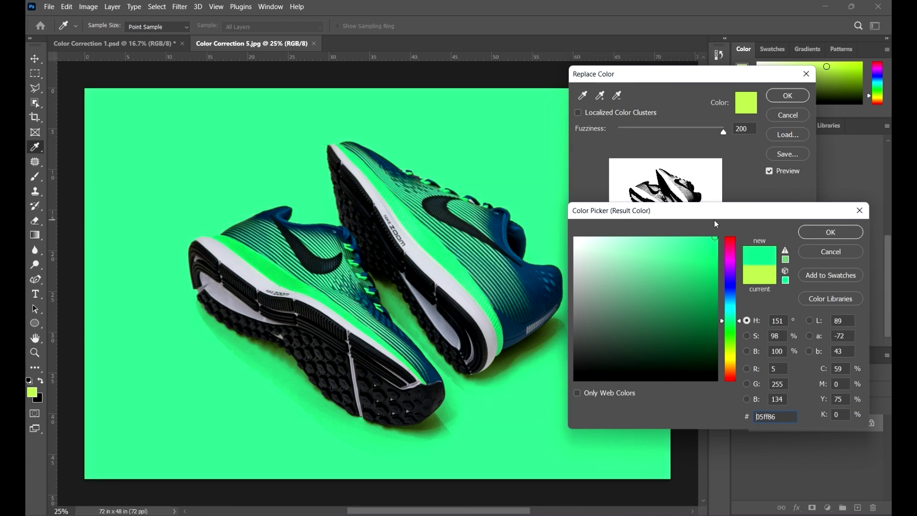
pyautogui.click(728, 314)
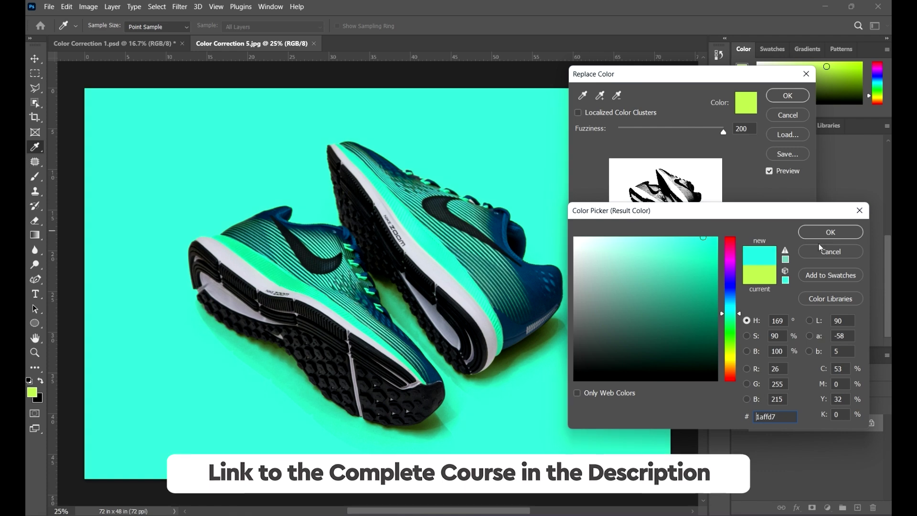
pyautogui.click(845, 233)
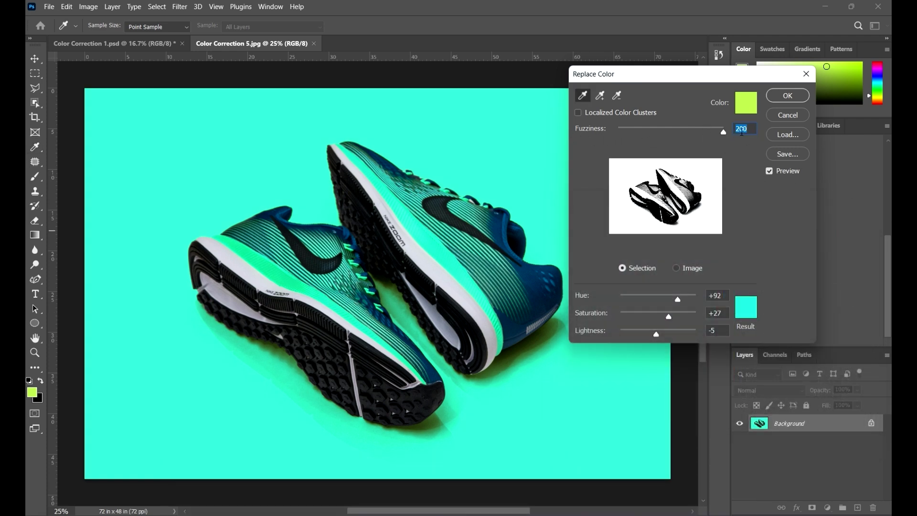
# Step: Set the replacement hue to -119 and try saturation at -100 and +100, settling on -1
pyautogui.moveTo(722, 131); pyautogui.dragTo(769, 164)
pyautogui.moveTo(681, 300); pyautogui.dragTo(633, 301)
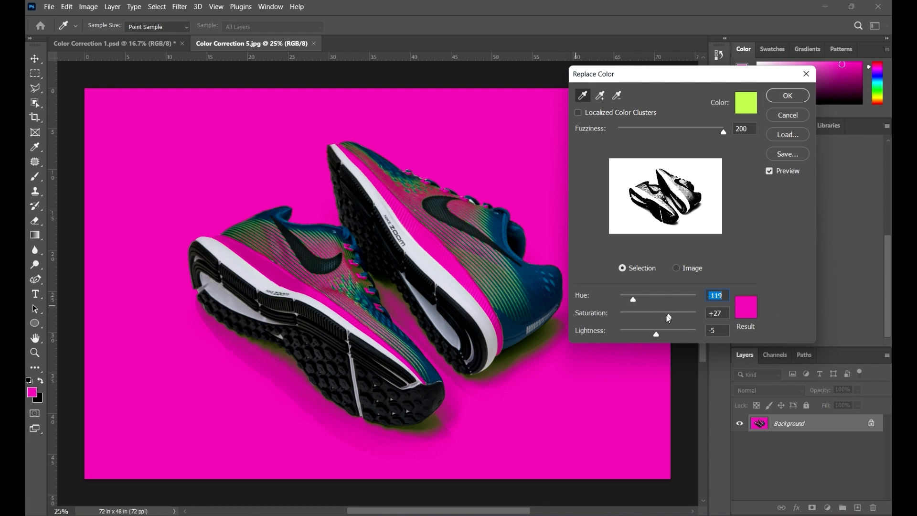
pyautogui.moveTo(668, 319); pyautogui.dragTo(593, 315)
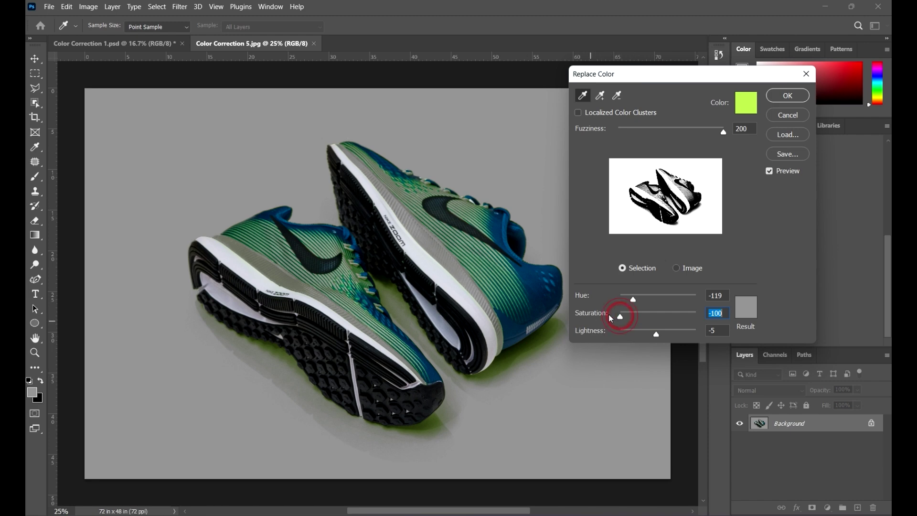
pyautogui.moveTo(613, 317); pyautogui.dragTo(723, 327)
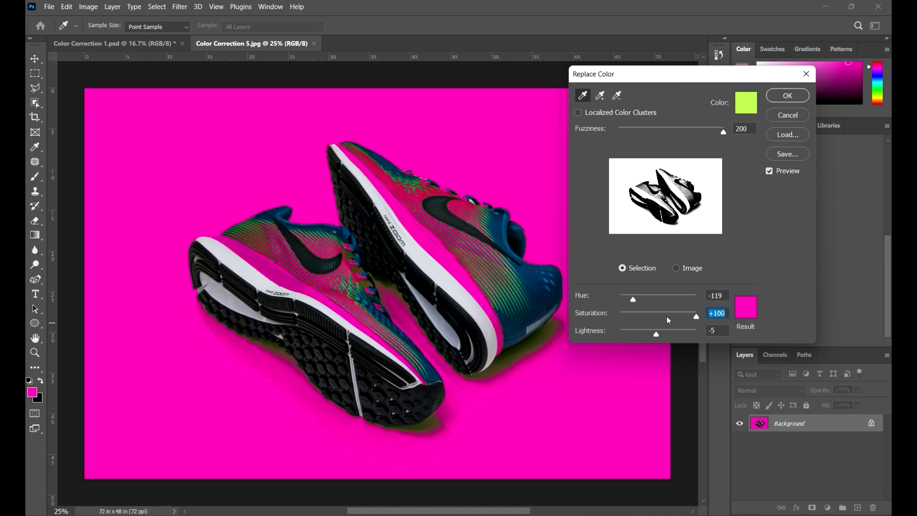
pyautogui.moveTo(667, 316); pyautogui.dragTo(688, 334)
# Step: Set the replacement color's lightness to 0 and its saturation to +17
pyautogui.click(657, 337)
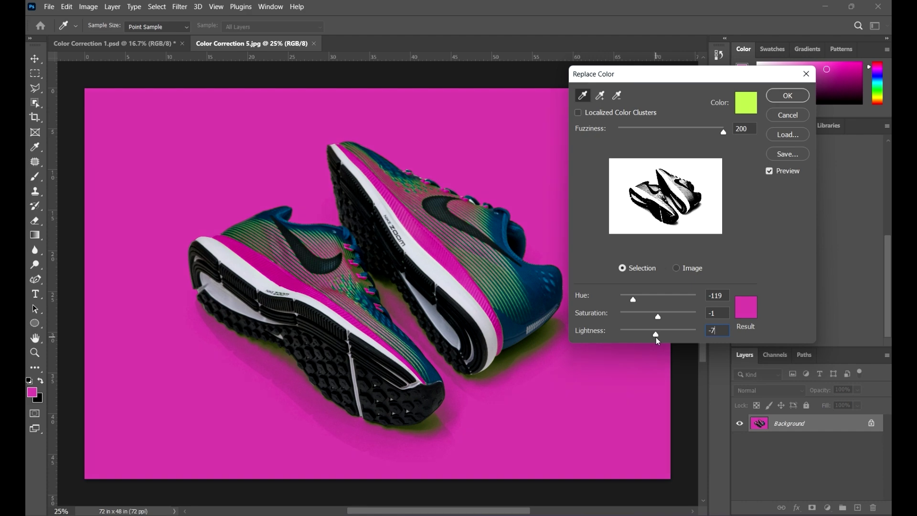
pyautogui.moveTo(655, 338); pyautogui.dragTo(658, 337)
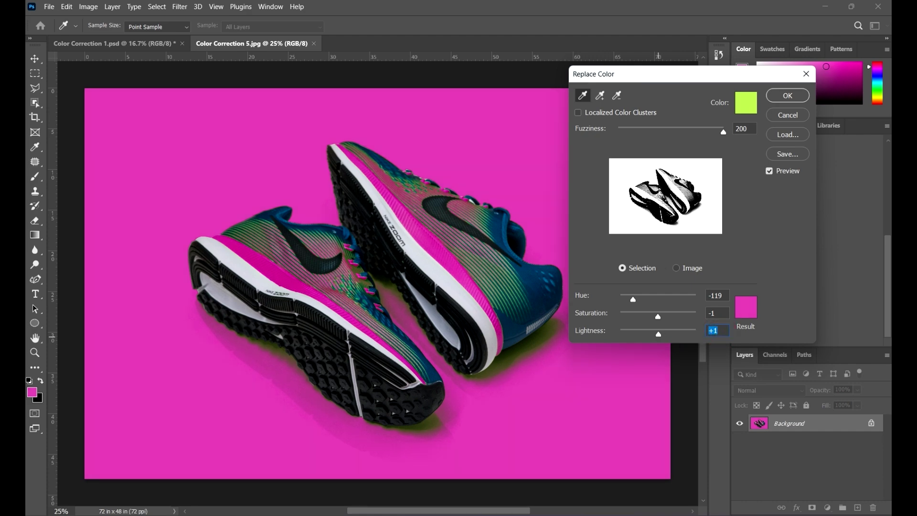
pyautogui.click(721, 314)
pyautogui.moveTo(657, 318)
pyautogui.mouseDown()
pyautogui.moveTo(648, 314)
pyautogui.moveTo(666, 318)
pyautogui.mouseUp()
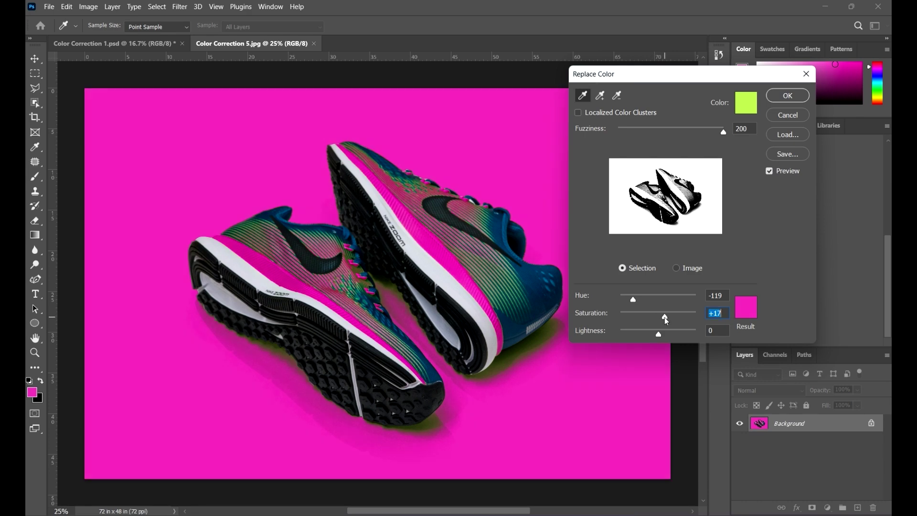
# Step: Set the replacement hue to -57 and saturation to +19 for an orange backdrop, and apply the color replacement
pyautogui.moveTo(695, 82); pyautogui.dragTo(686, 118)
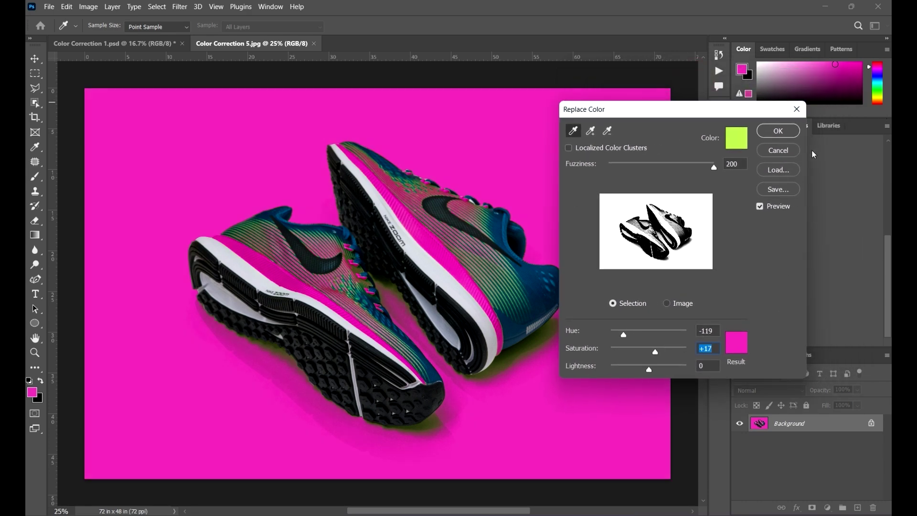
pyautogui.moveTo(625, 111); pyautogui.dragTo(621, 131)
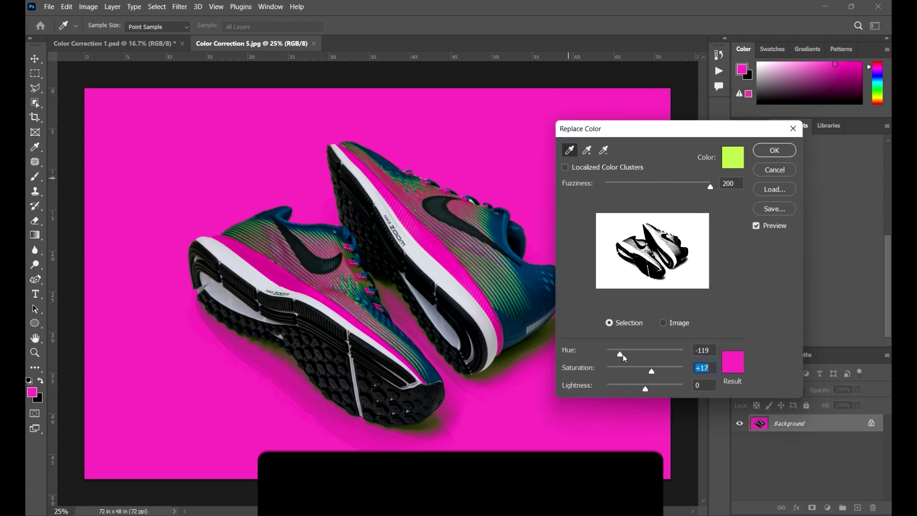
pyautogui.moveTo(623, 354); pyautogui.dragTo(651, 368)
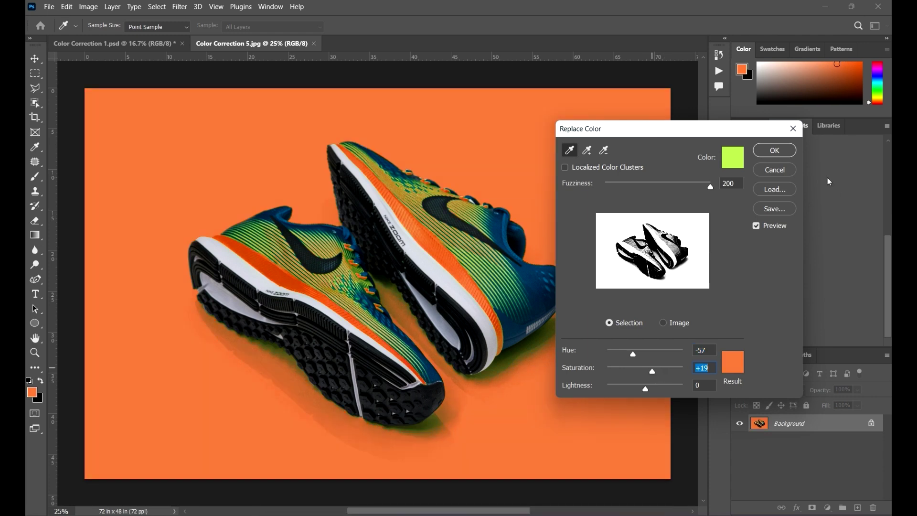
pyautogui.click(775, 151)
# Step: Inspect the recolored shoes and backdrop both up close and as a whole image
pyautogui.scroll(-5, 441, 259)
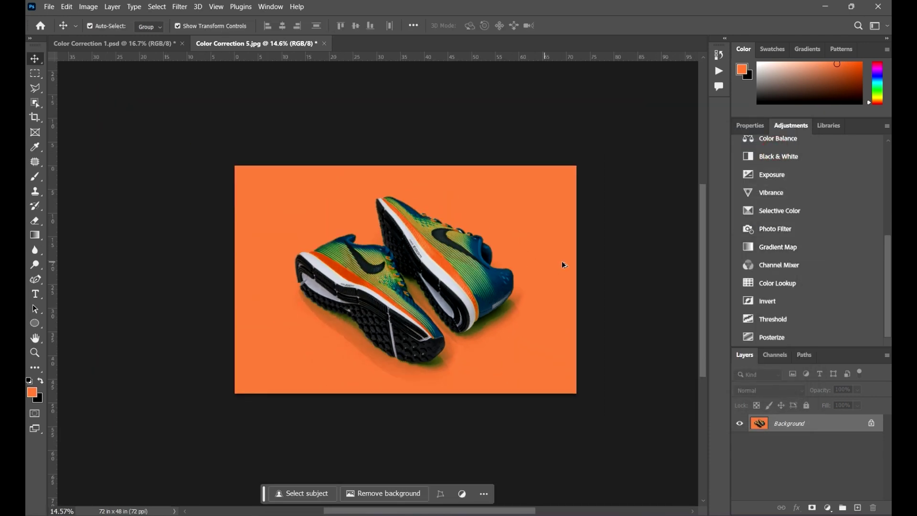
pyautogui.scroll(5, 569, 272)
pyautogui.scroll(-5, 468, 242)
pyautogui.scroll(6, 390, 254)
pyautogui.scroll(2, 390, 257)
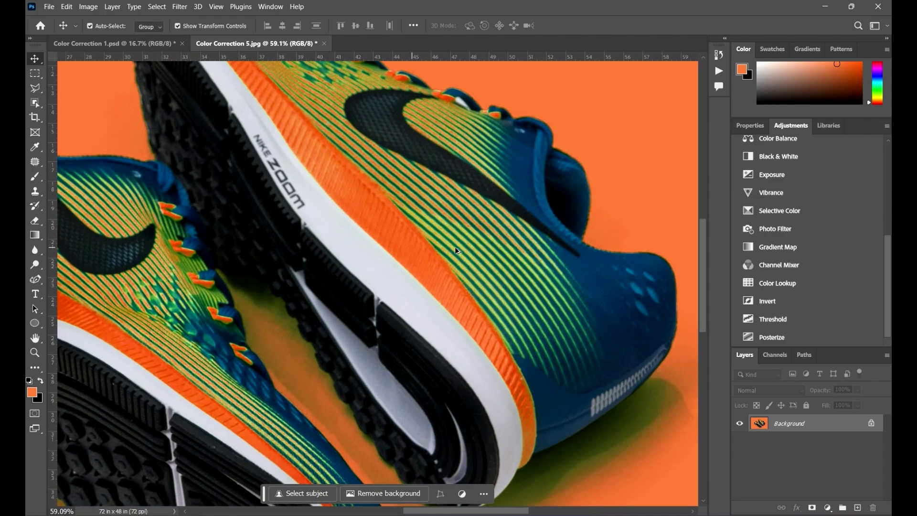
pyautogui.scroll(-4, 592, 243)
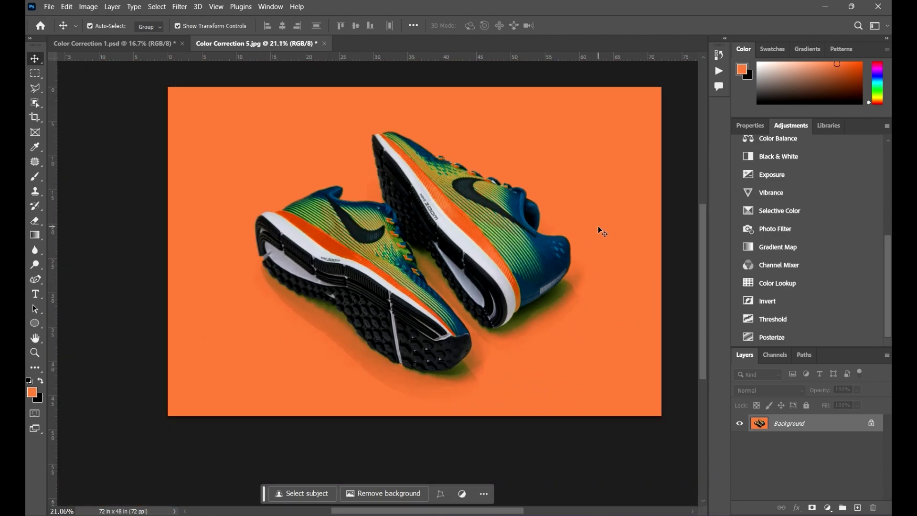
pyautogui.scroll(1, 596, 227)
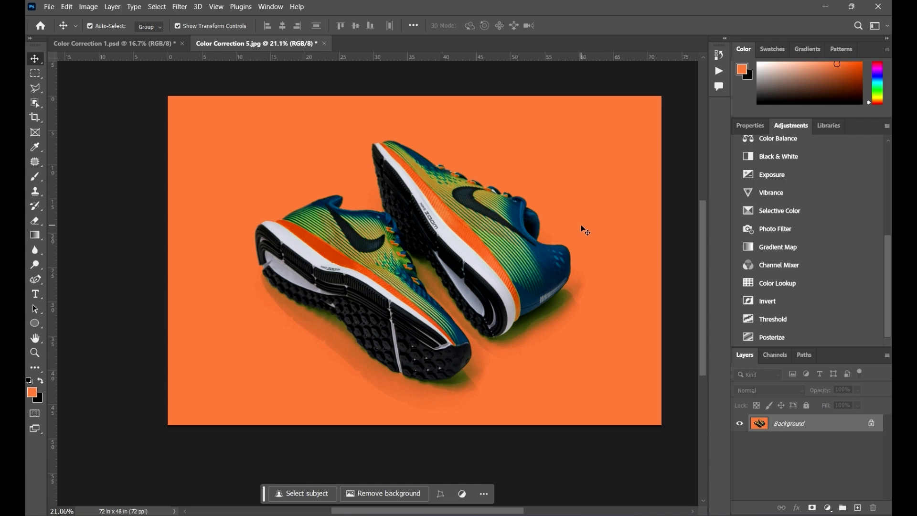